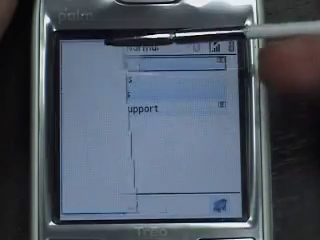
# Choose 'Connect To...' from the mRing menu to show the Connect To Desktop prompt
pyautogui.moveTo(105, 60); pyautogui.dragTo(105, 72)
pyautogui.click(105, 72)
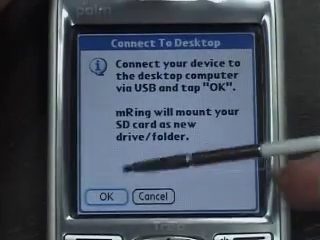
# Confirm the USB connection so the SD card mounts as a PC drive
pyautogui.click(105, 196)
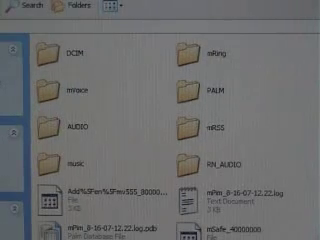
# Open My Music from the Start menu and select an MP3 in an album folder
pyautogui.press('super')
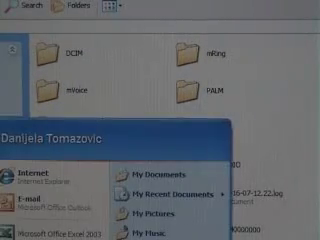
pyautogui.click(160, 232)
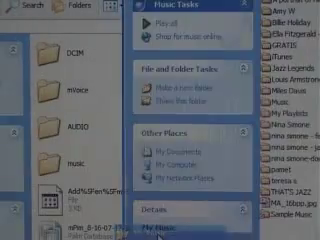
pyautogui.doubleClick(286, 113)
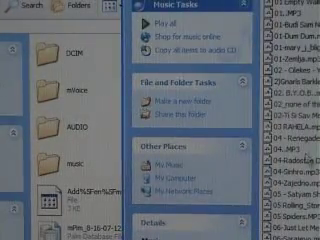
pyautogui.click(293, 138)
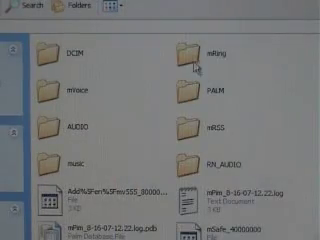
# Paste '04 - Renegades Of Funk' into the SD card's mRing folder
pyautogui.doubleClick(196, 58)
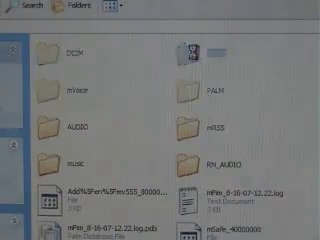
pyautogui.rightClick(170, 121)
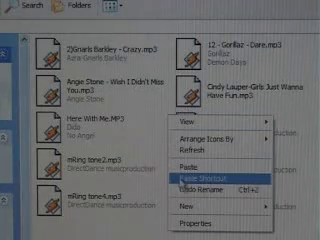
pyautogui.click(188, 167)
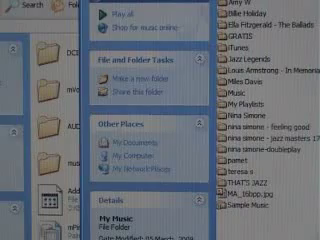
# Copy MA_16bpp.jpg from My Music and paste it onto the SD card
pyautogui.rightClick(250, 194)
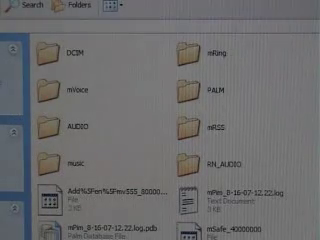
pyautogui.hotkey('ctrl', 'v')
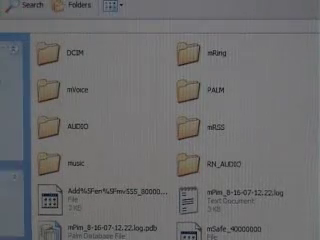